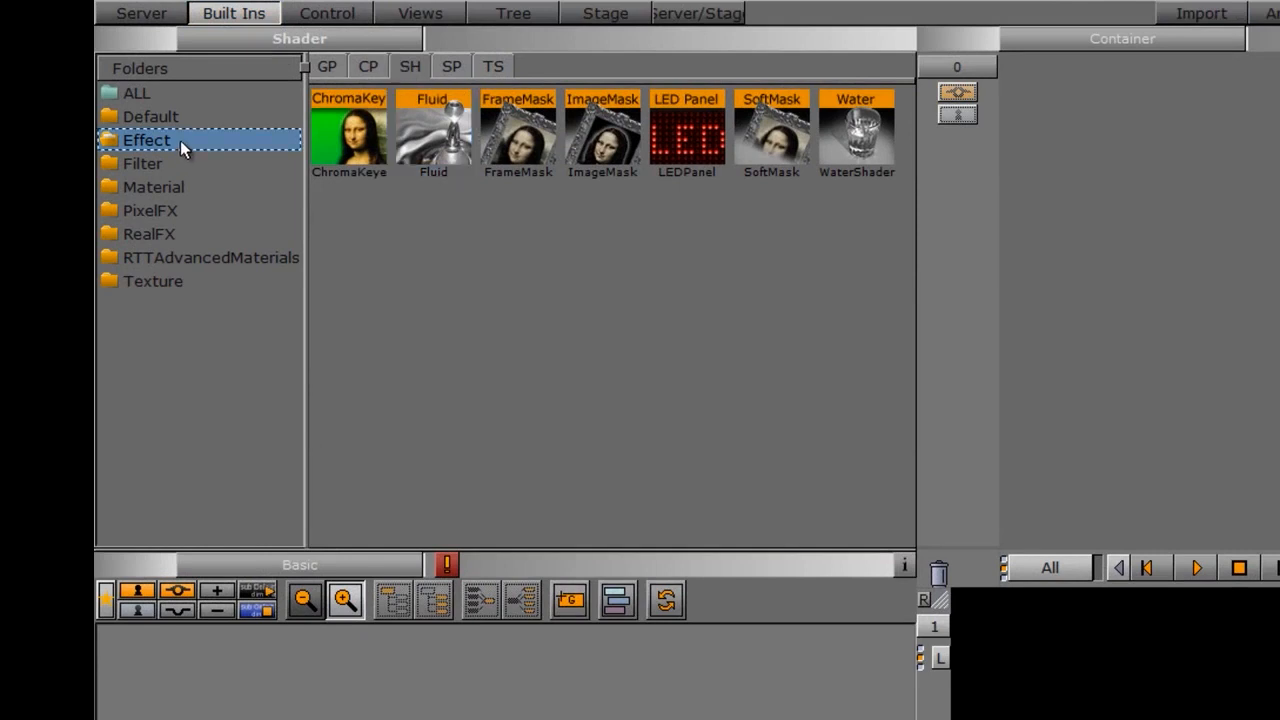
# Add a Cube to the scene and apply the saved cold1 image to it as a texture
pyautogui.click(326, 67)
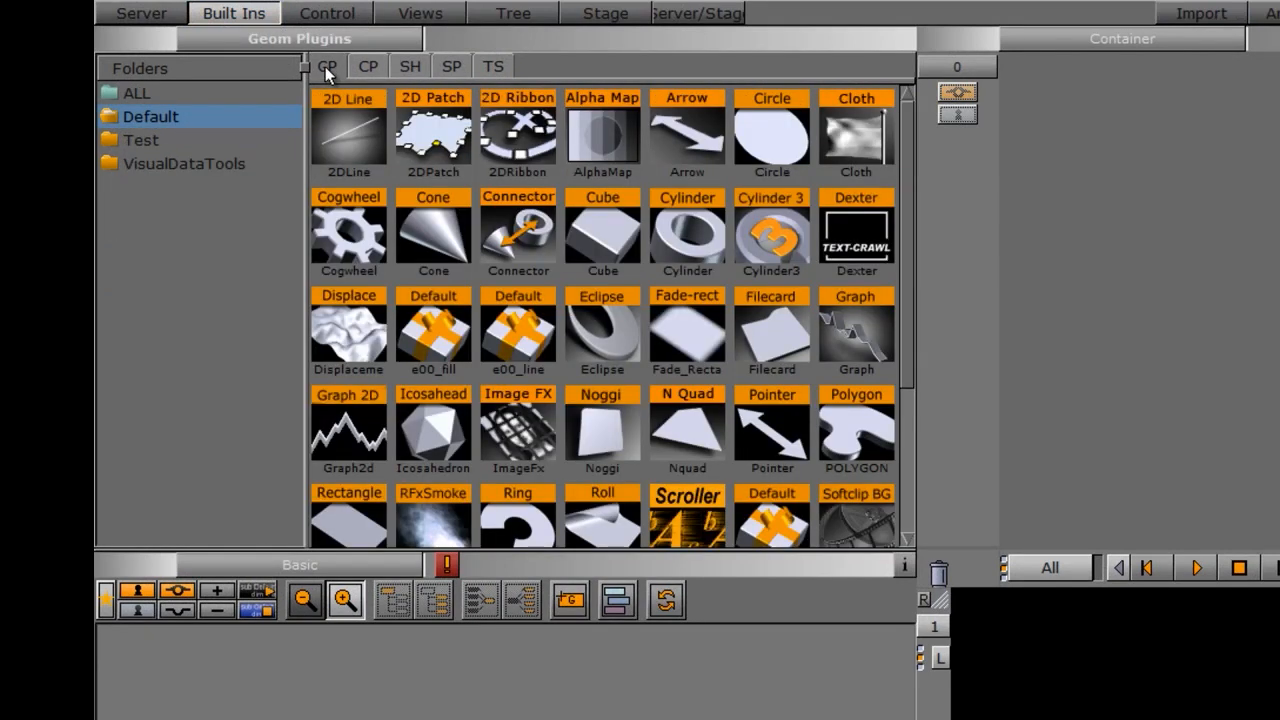
pyautogui.moveTo(585, 226); pyautogui.dragTo(790, 719)
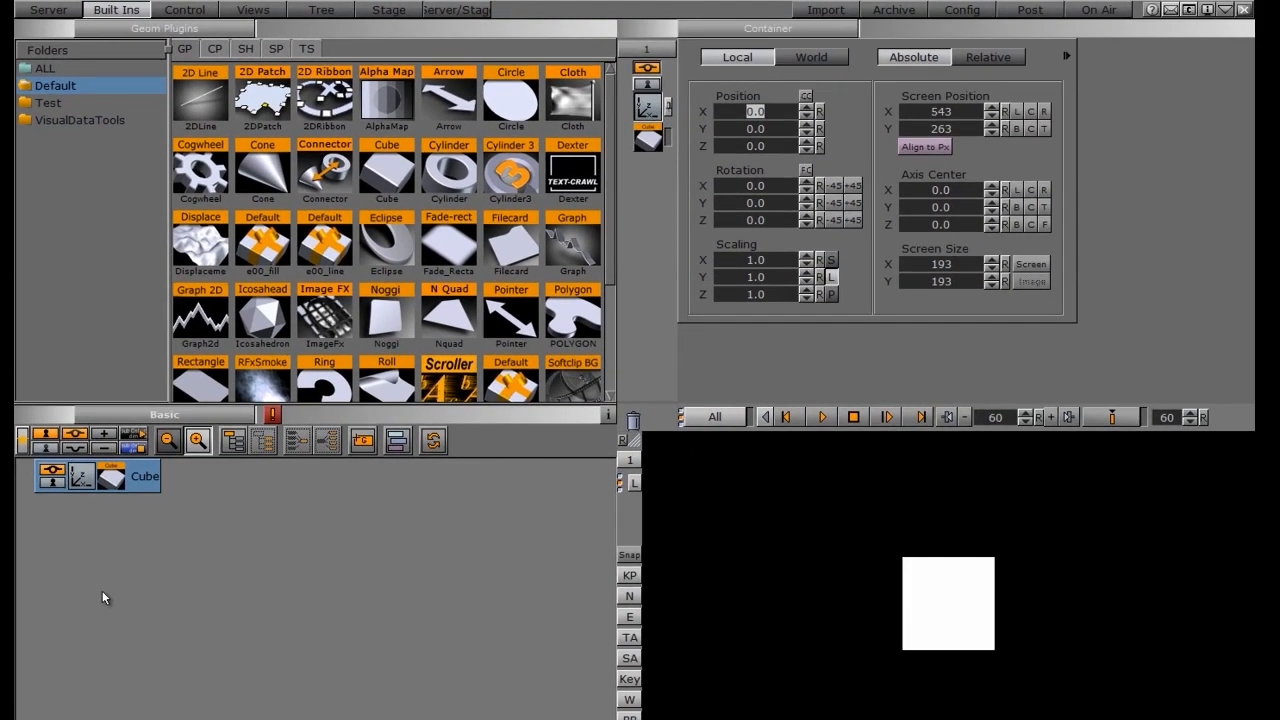
pyautogui.click(22, 441)
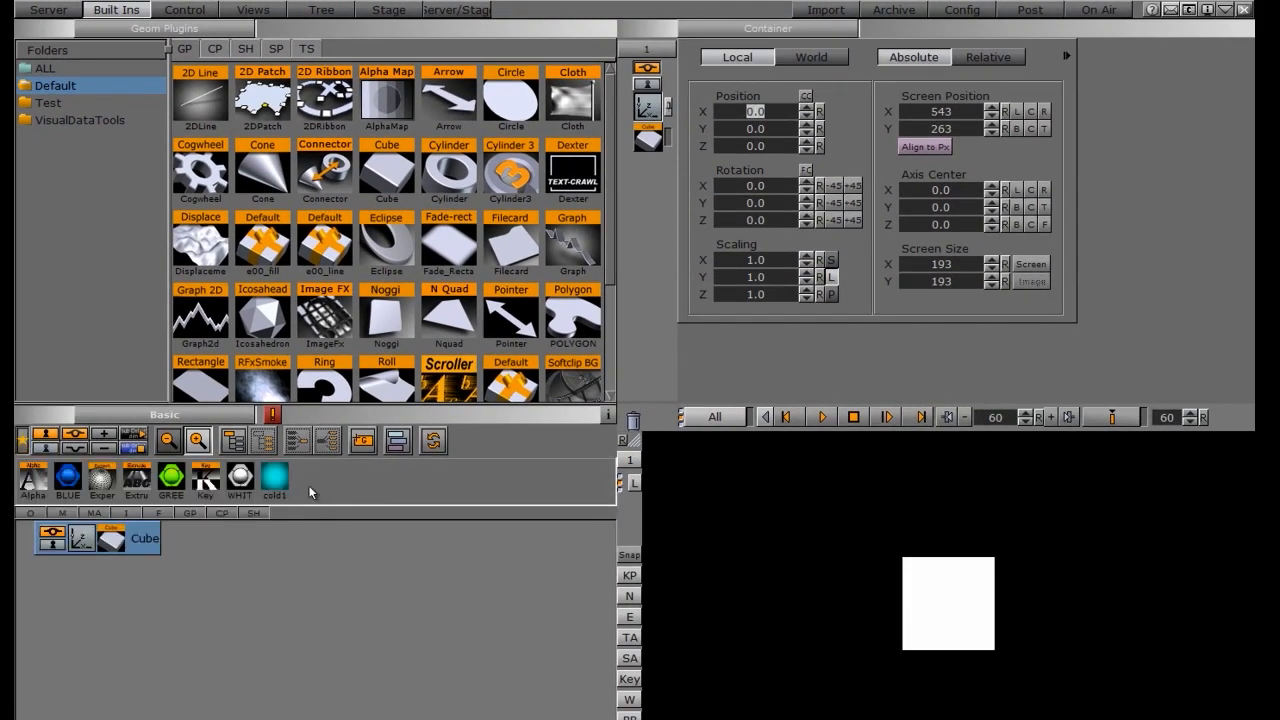
pyautogui.moveTo(275, 478); pyautogui.dragTo(143, 545)
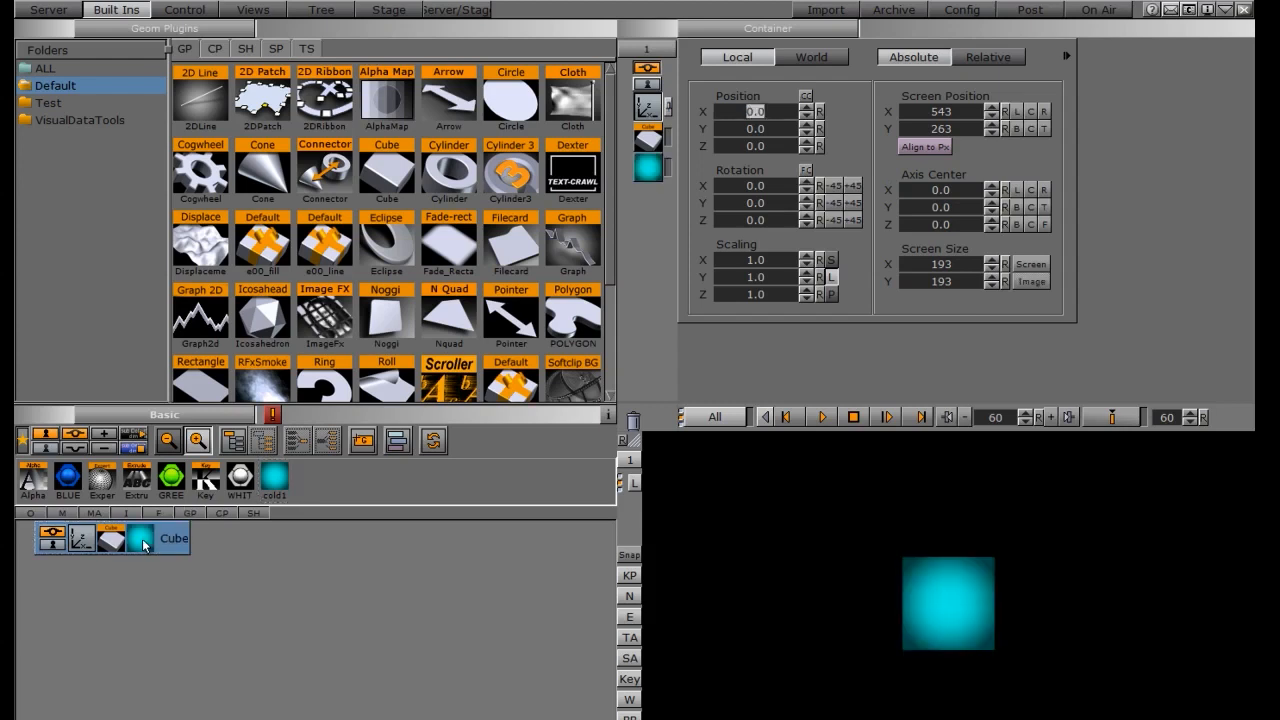
pyautogui.click(22, 441)
# Set the mapping of the cube's cold1 texture to Vertex
pyautogui.click(145, 481)
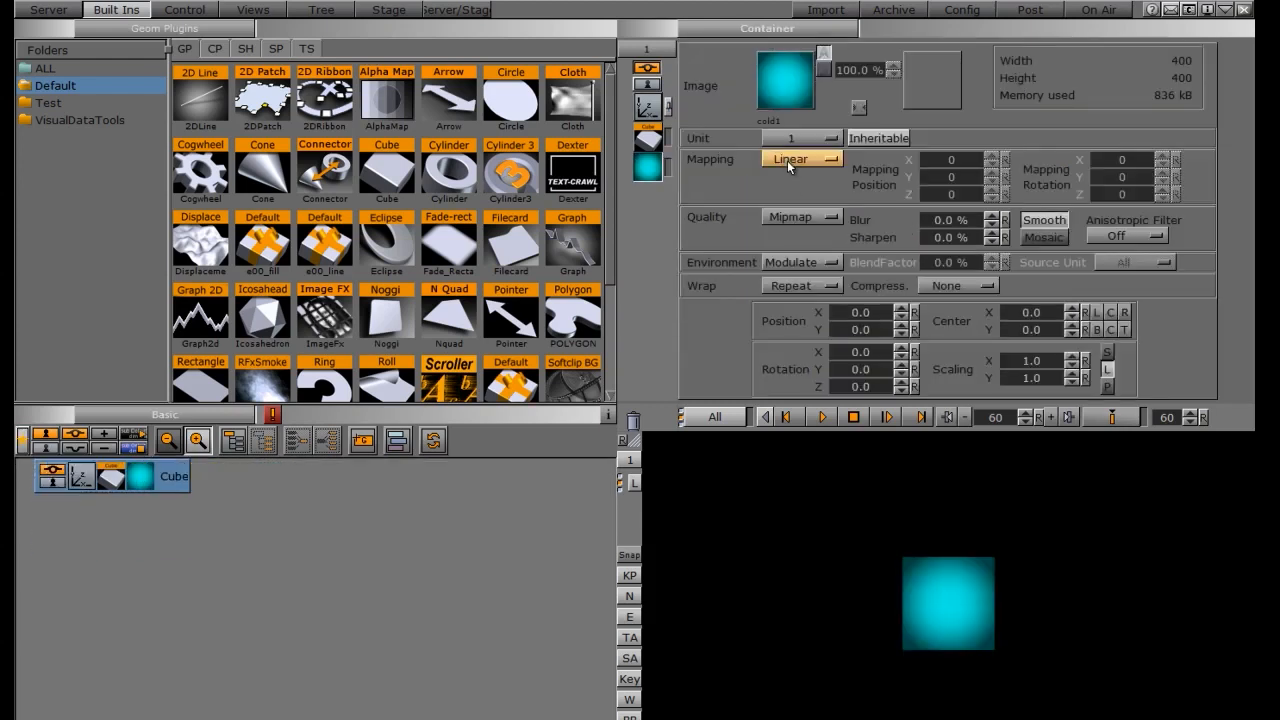
pyautogui.click(785, 160)
pyautogui.click(785, 180)
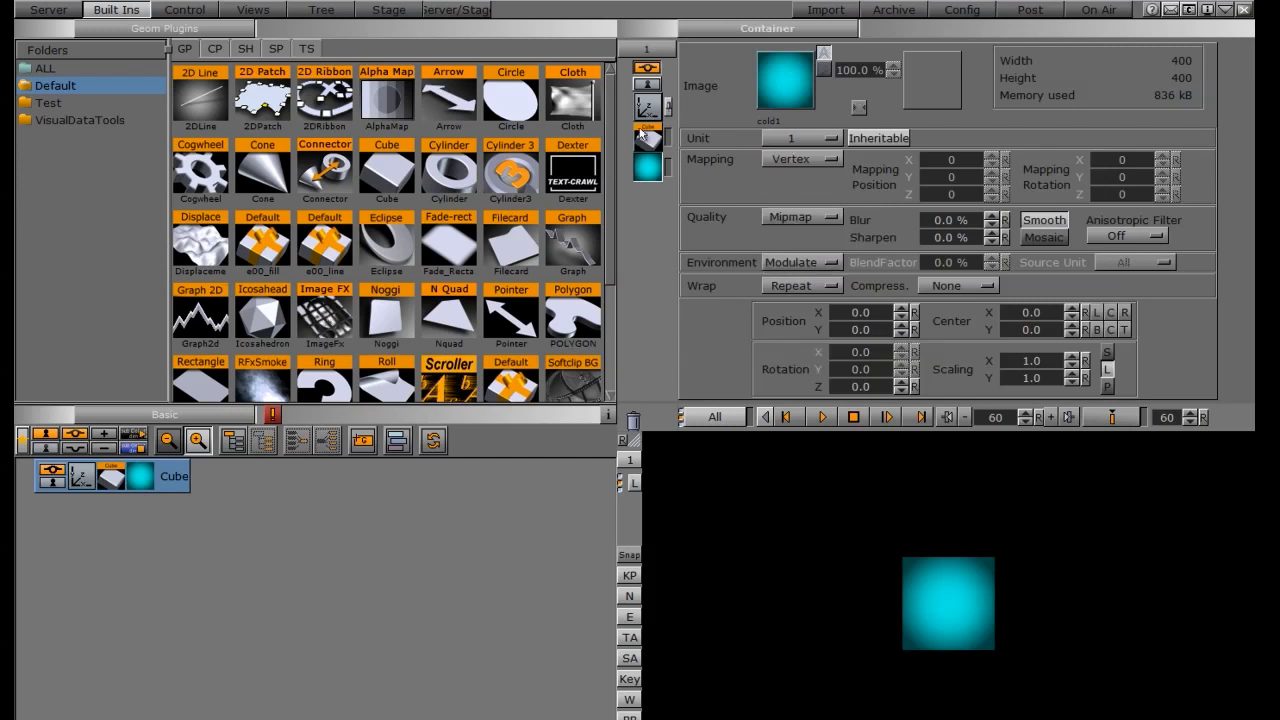
# Rotate the cube to 17 in X and 35 in Y and scale it uniformly to 1.18
pyautogui.click(648, 107)
pyautogui.moveTo(746, 185); pyautogui.dragTo(766, 207)
pyautogui.moveTo(744, 260); pyautogui.dragTo(752, 267)
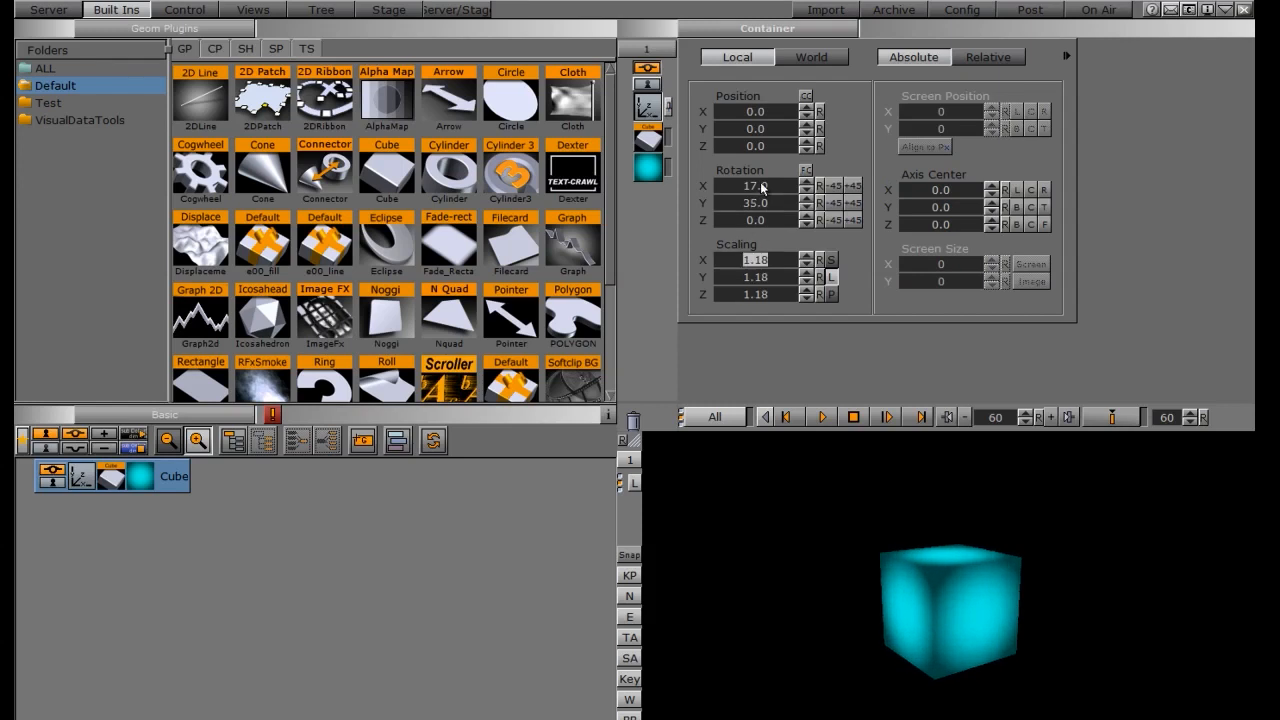
# Apply the Fluid effect shader to the cube and open its settings
pyautogui.click(244, 49)
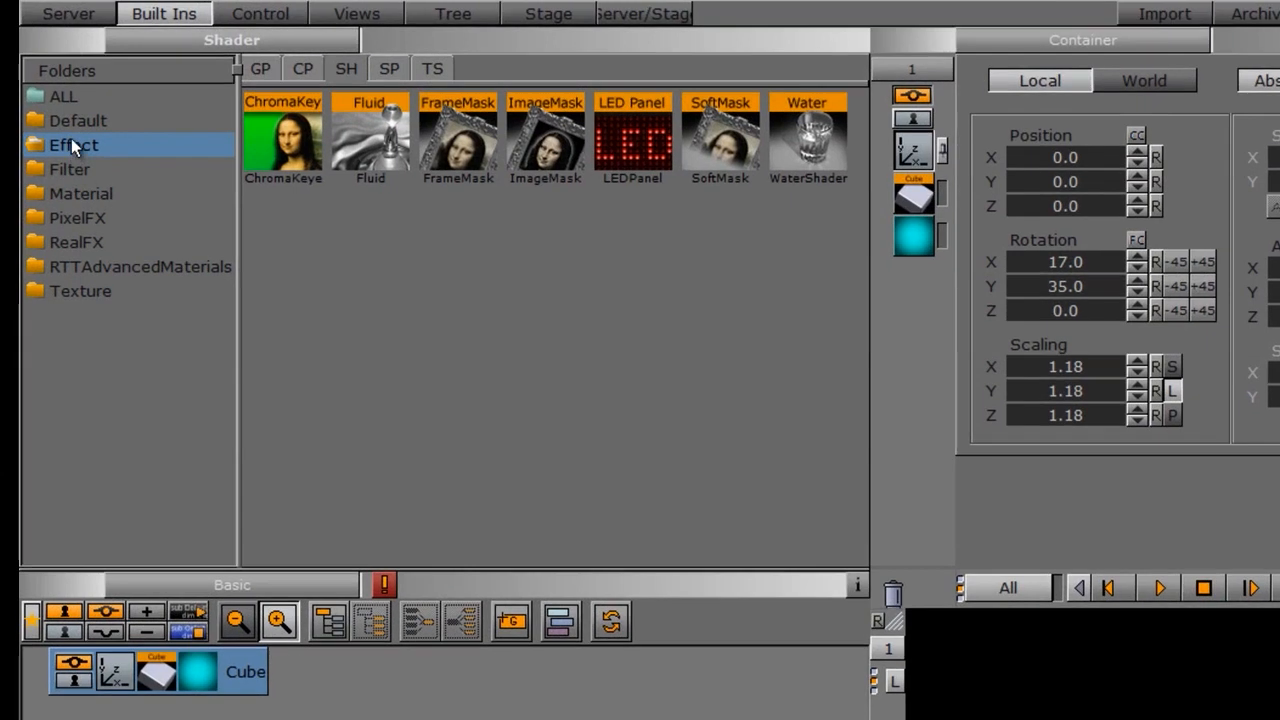
pyautogui.moveTo(358, 148); pyautogui.dragTo(237, 674)
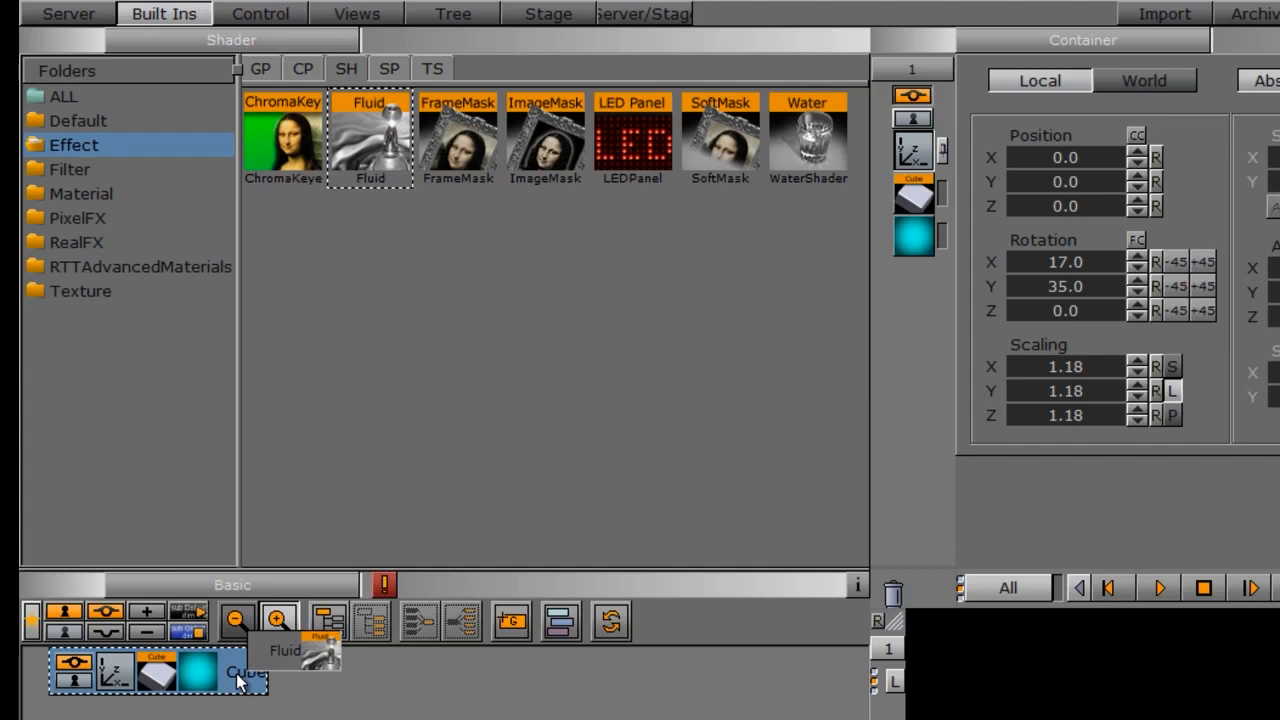
pyautogui.moveTo(238, 680); pyautogui.dragTo(240, 679)
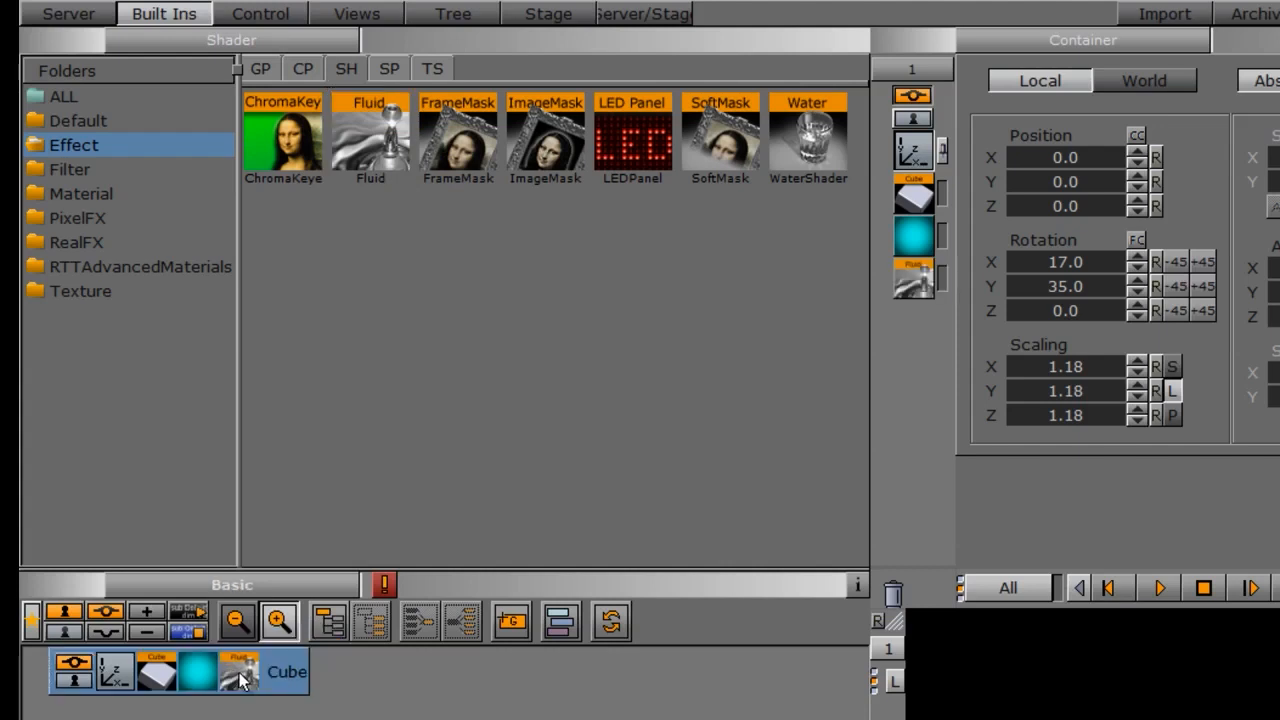
pyautogui.click(240, 679)
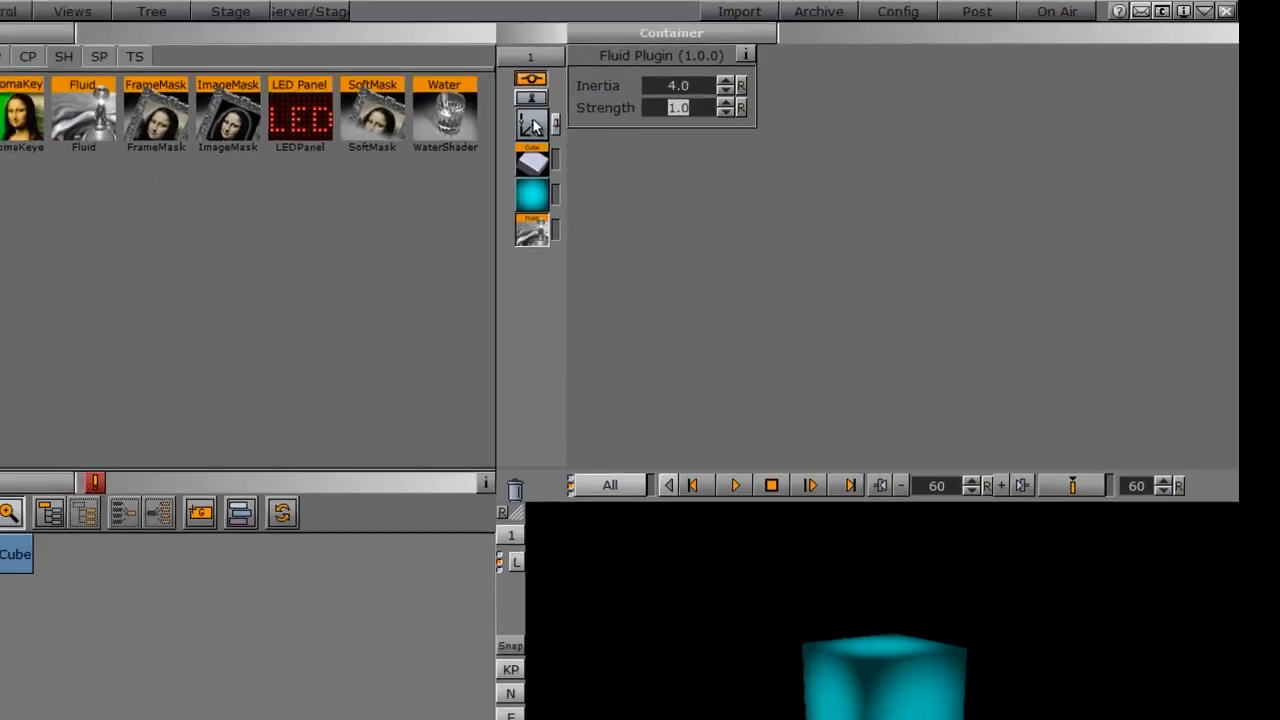
# Reset the cube's Y rotation and move it to -245 in X
pyautogui.click(435, 150)
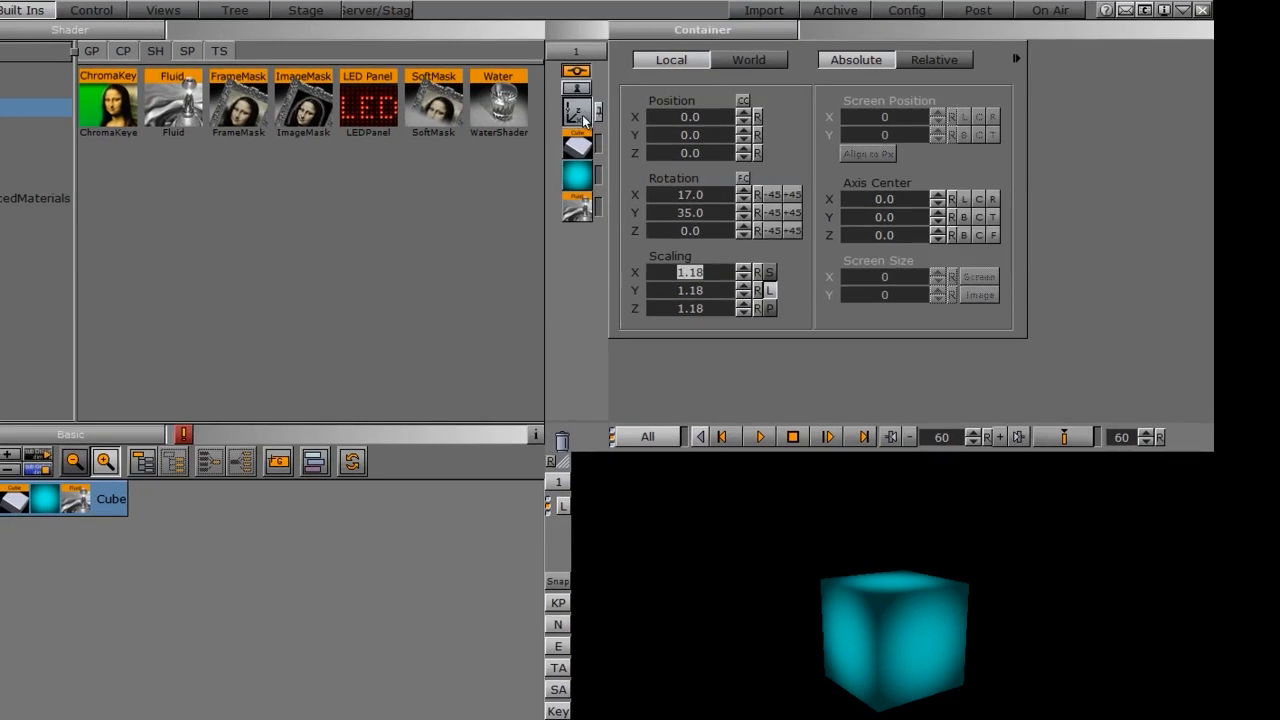
pyautogui.click(757, 213)
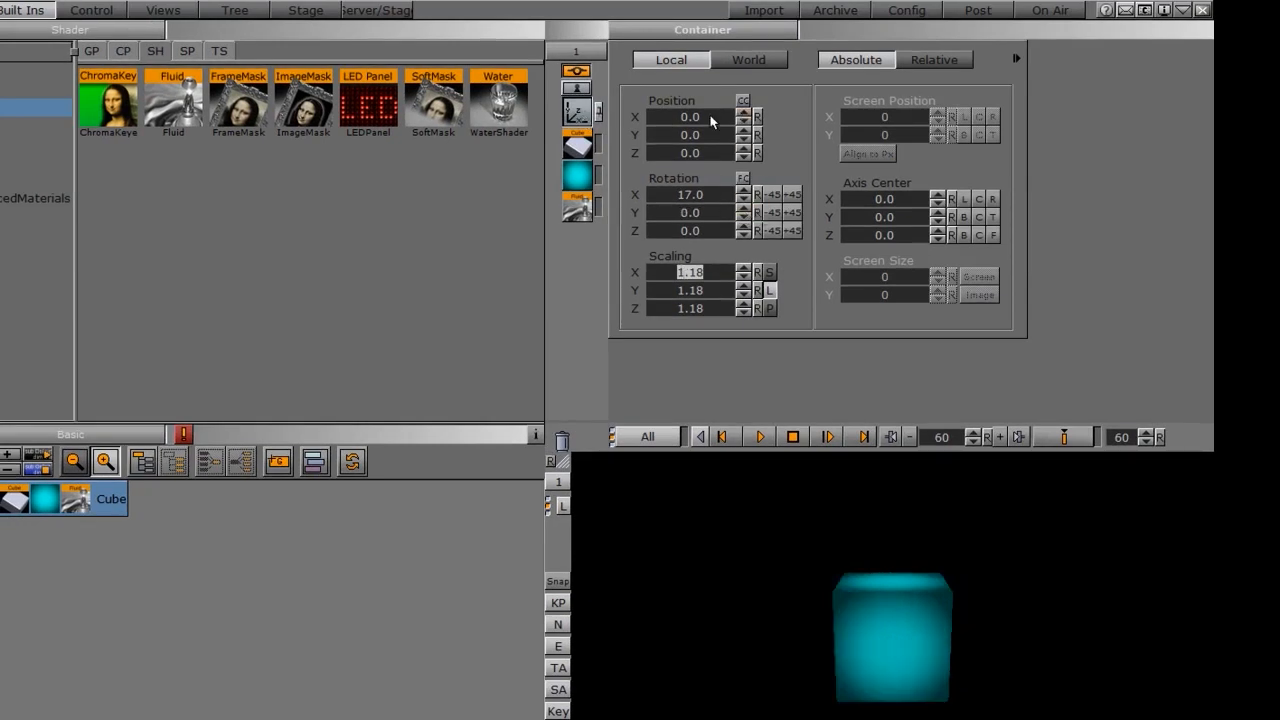
pyautogui.moveTo(717, 118); pyautogui.dragTo(498, 106)
# Keyframe the cube's X position at -245 on frame 0 and 247 on frame 60, and play the animation
pyautogui.moveTo(951, 438); pyautogui.dragTo(735, 420)
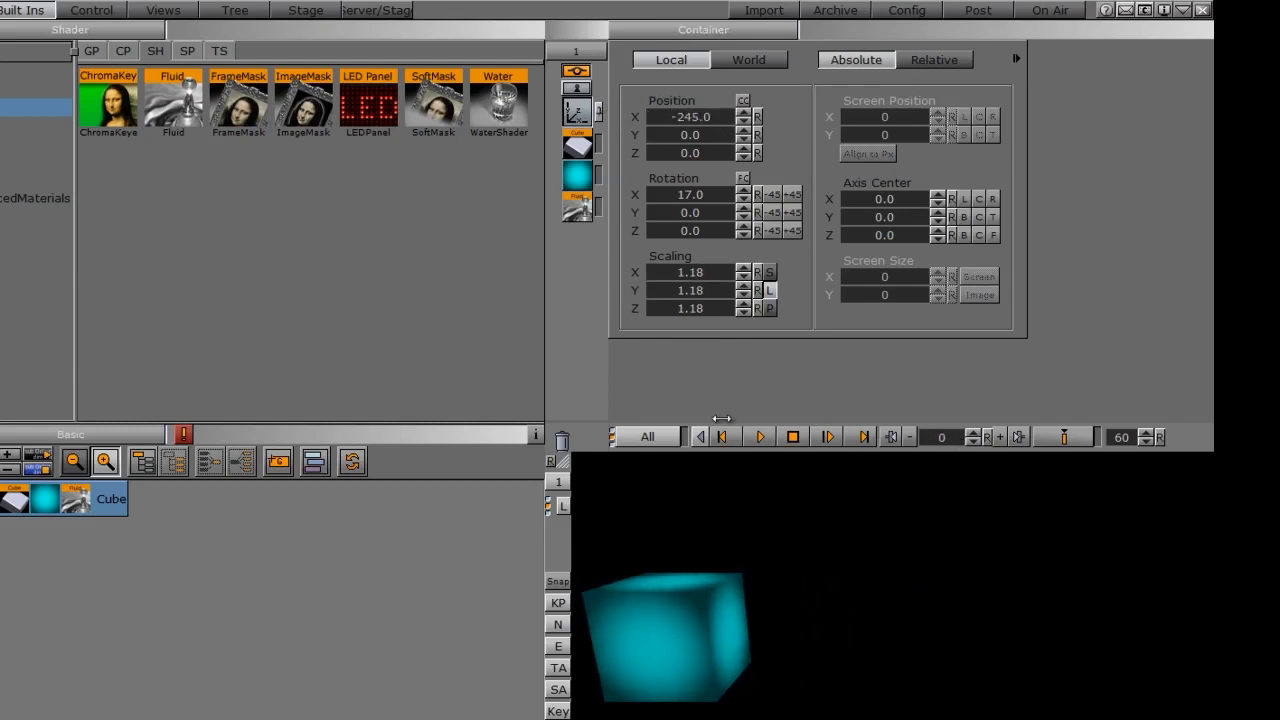
pyautogui.click(1064, 441)
pyautogui.moveTo(665, 120); pyautogui.dragTo(1110, 178)
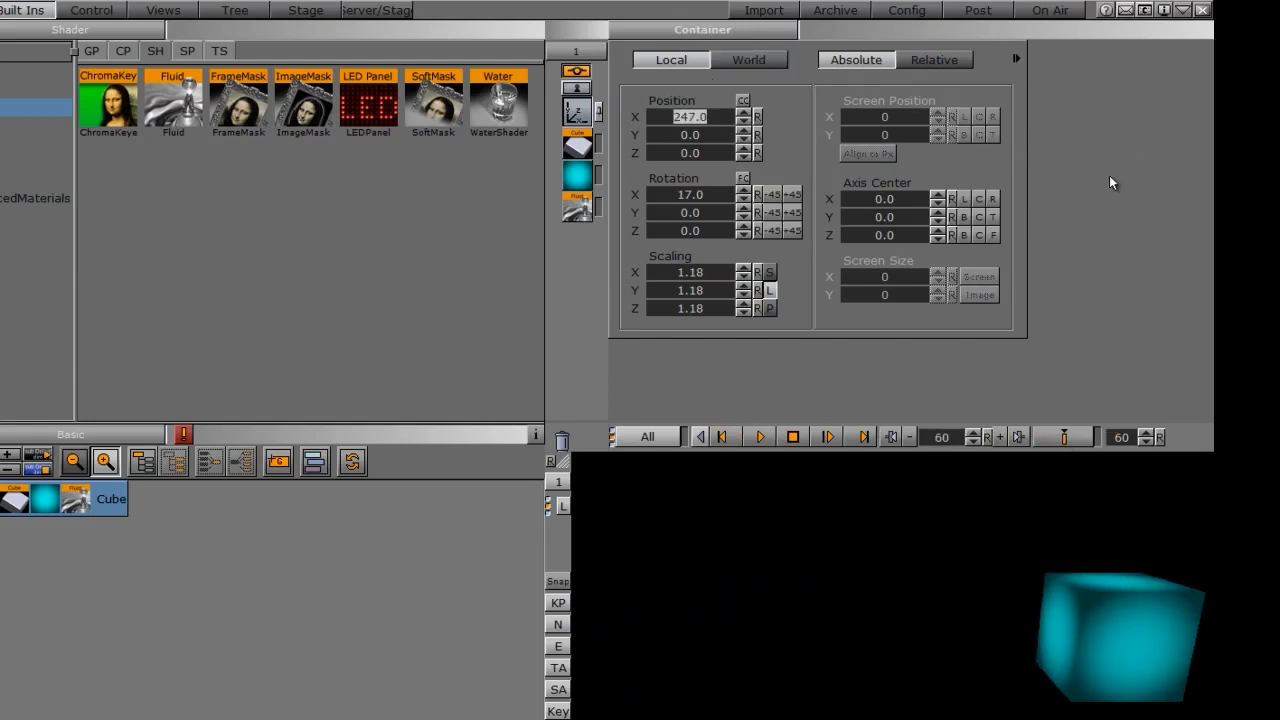
pyautogui.click(1068, 436)
pyautogui.moveTo(938, 437); pyautogui.dragTo(690, 426)
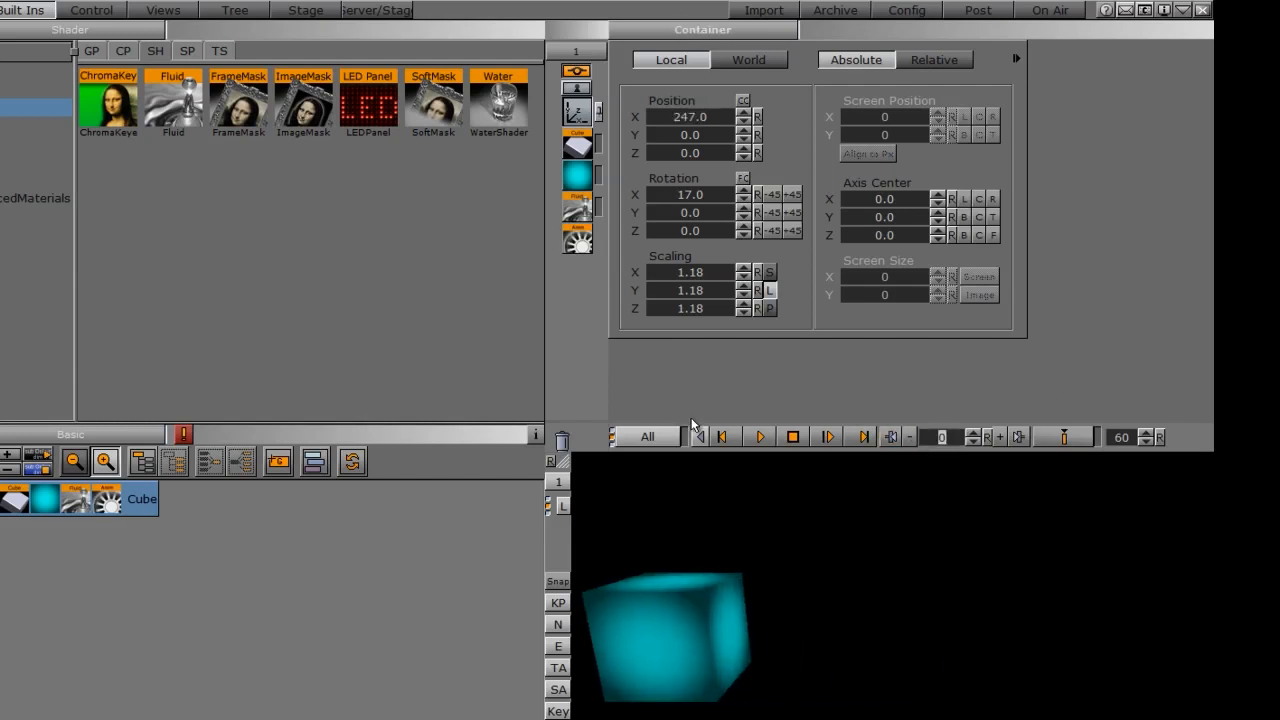
pyautogui.click(758, 438)
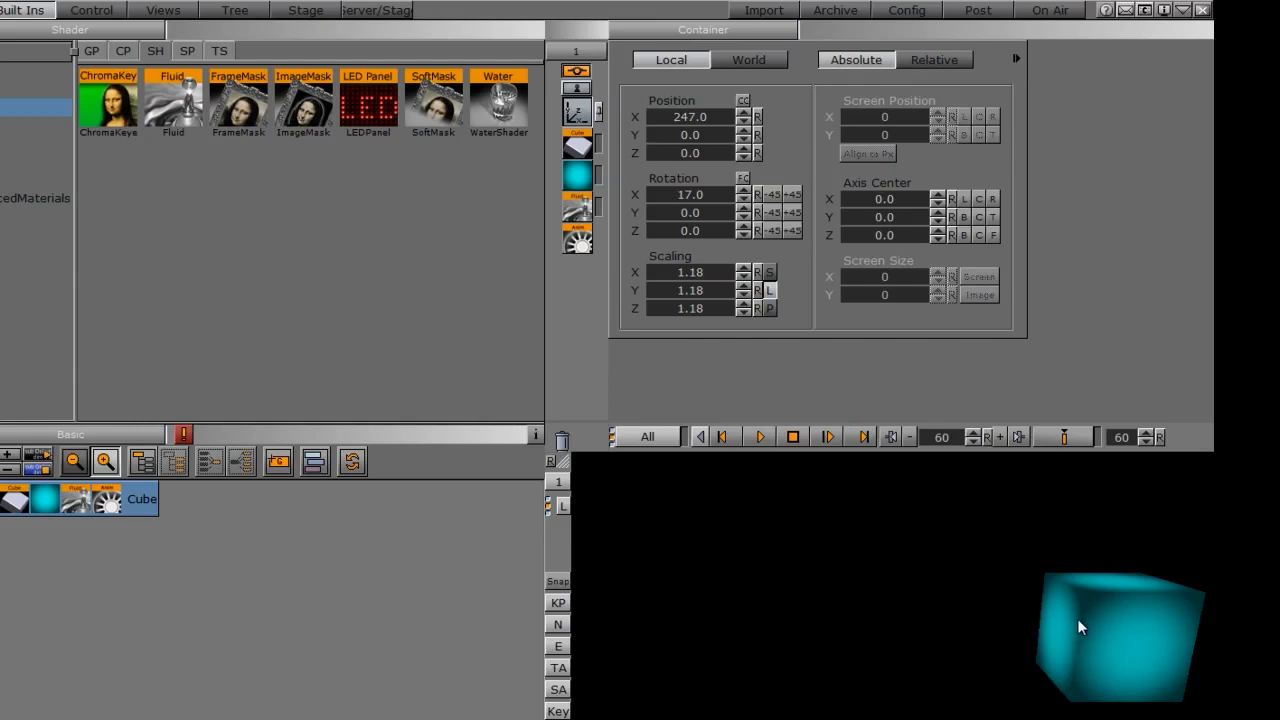
# Set the cube's Fluid Inertia to 42.6 and play the animation from frame 0
pyautogui.click(576, 207)
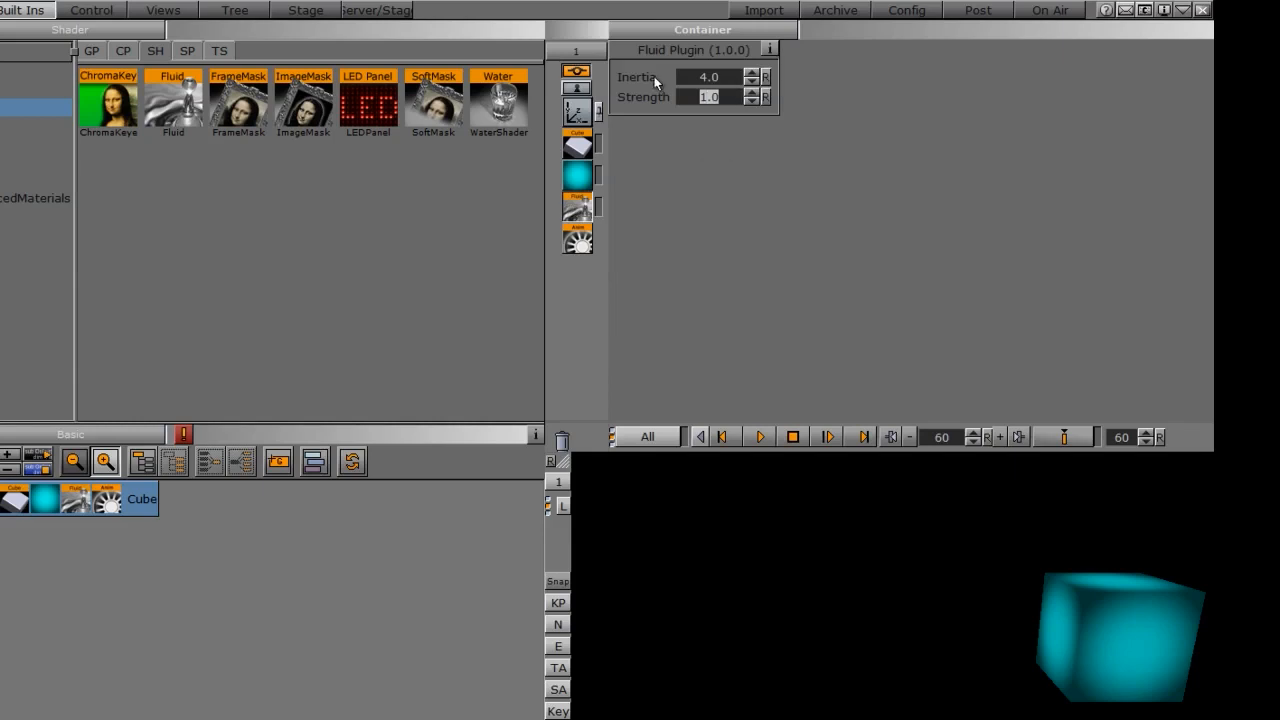
pyautogui.moveTo(690, 77); pyautogui.dragTo(1039, 80)
pyautogui.moveTo(952, 438); pyautogui.dragTo(678, 420)
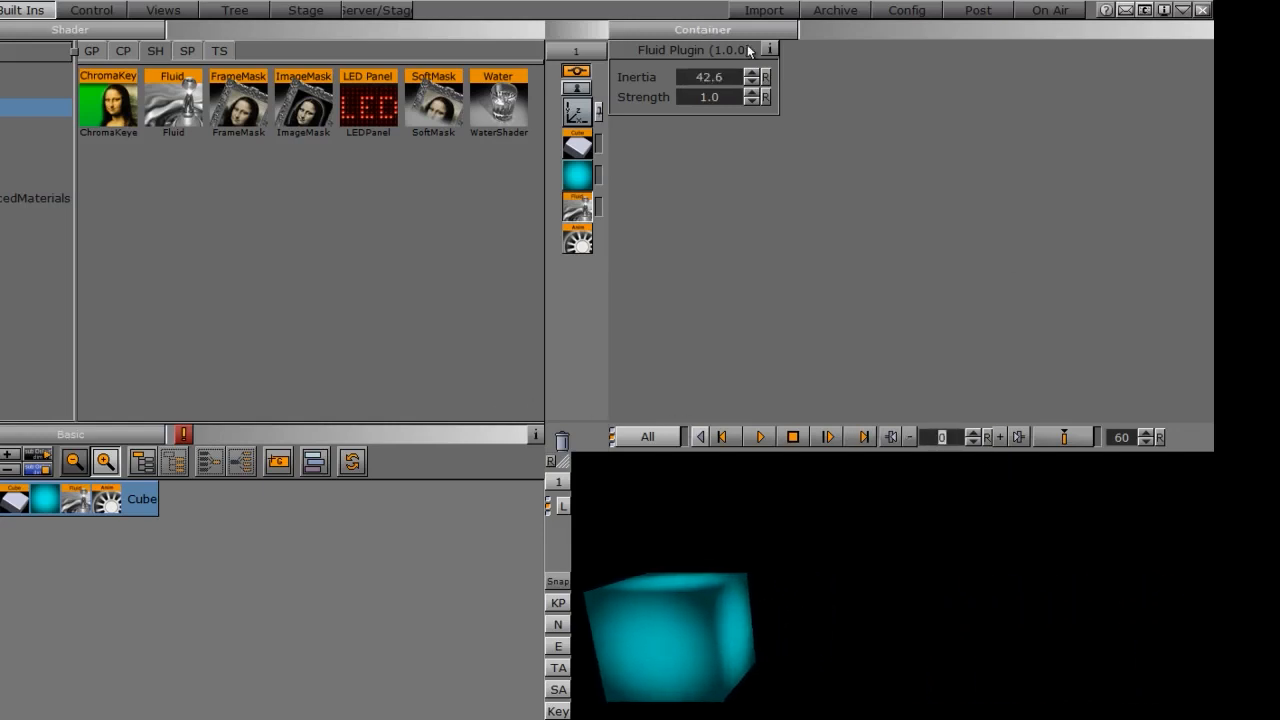
pyautogui.click(762, 437)
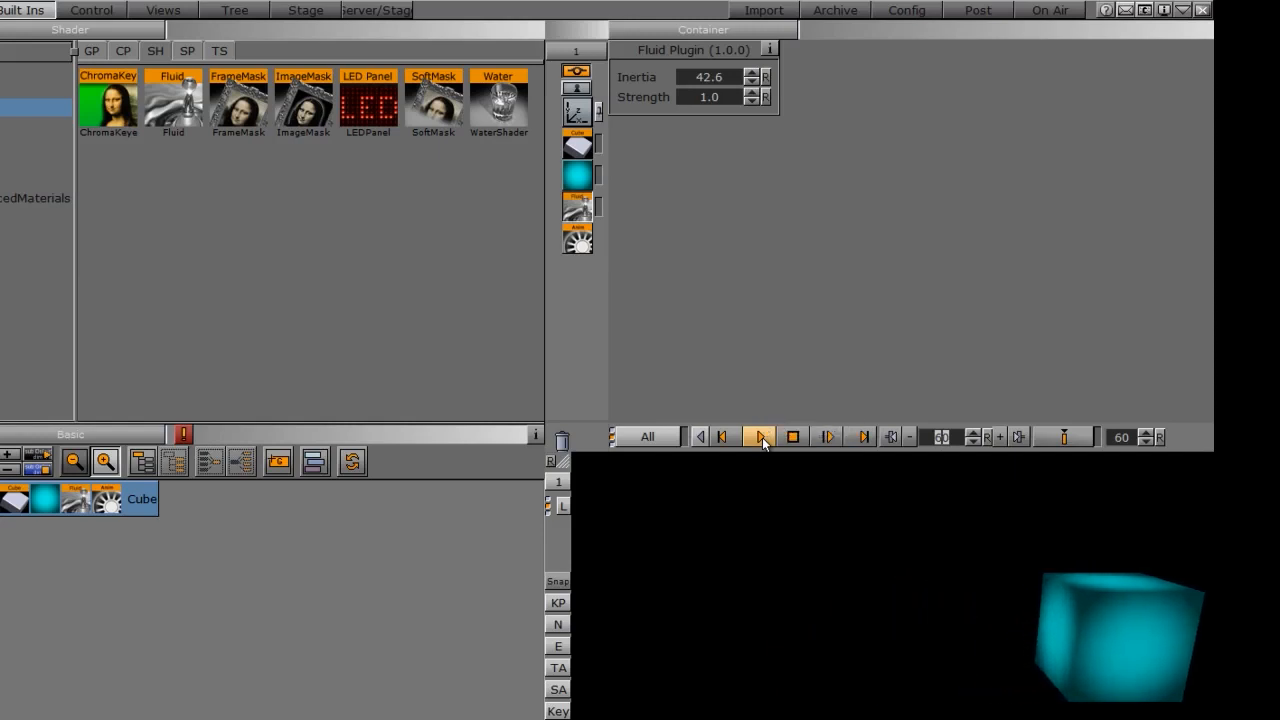
# Preview the animation from frame 0 with the Fluid Strength at 52.5, and reduce the Strength to 47.9
pyautogui.moveTo(686, 96); pyautogui.dragTo(1160, 148)
pyautogui.moveTo(968, 440); pyautogui.dragTo(202, 384)
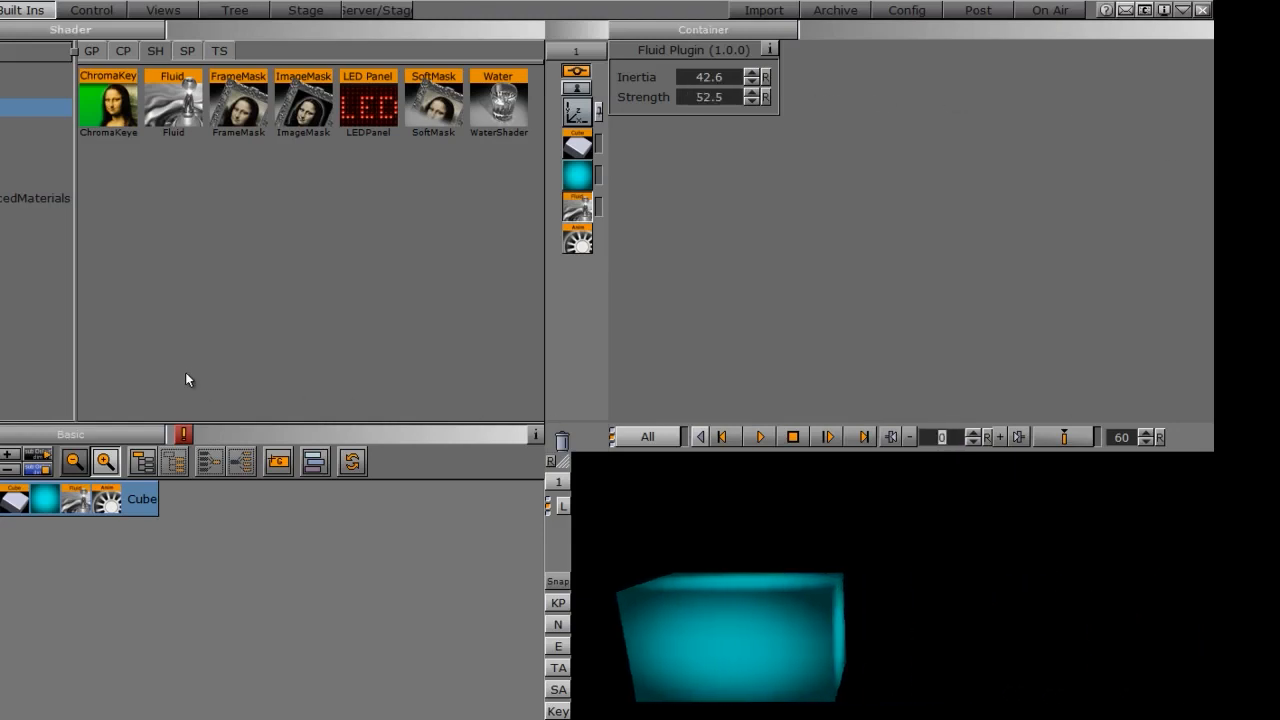
pyautogui.click(760, 438)
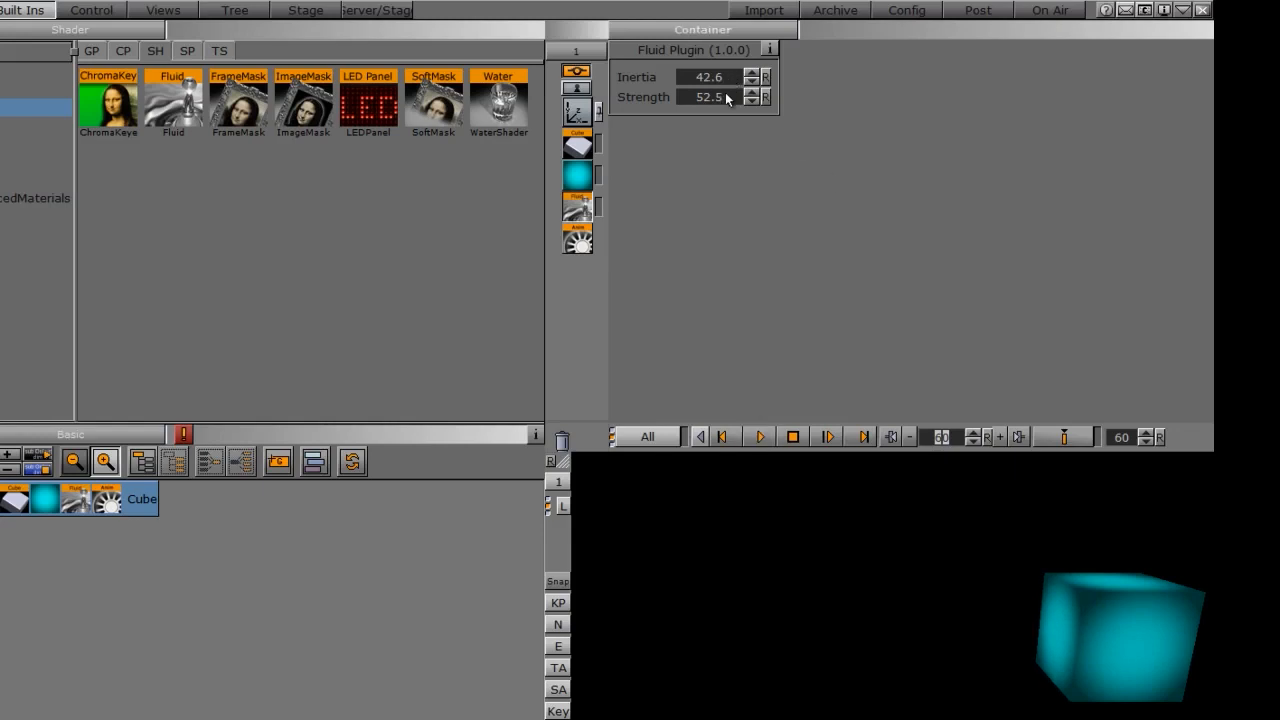
pyautogui.moveTo(718, 99); pyautogui.dragTo(930, 415)
# Add a Circle to the scene and copy the cube's cold1 image and Fluid shader to it
pyautogui.click(89, 51)
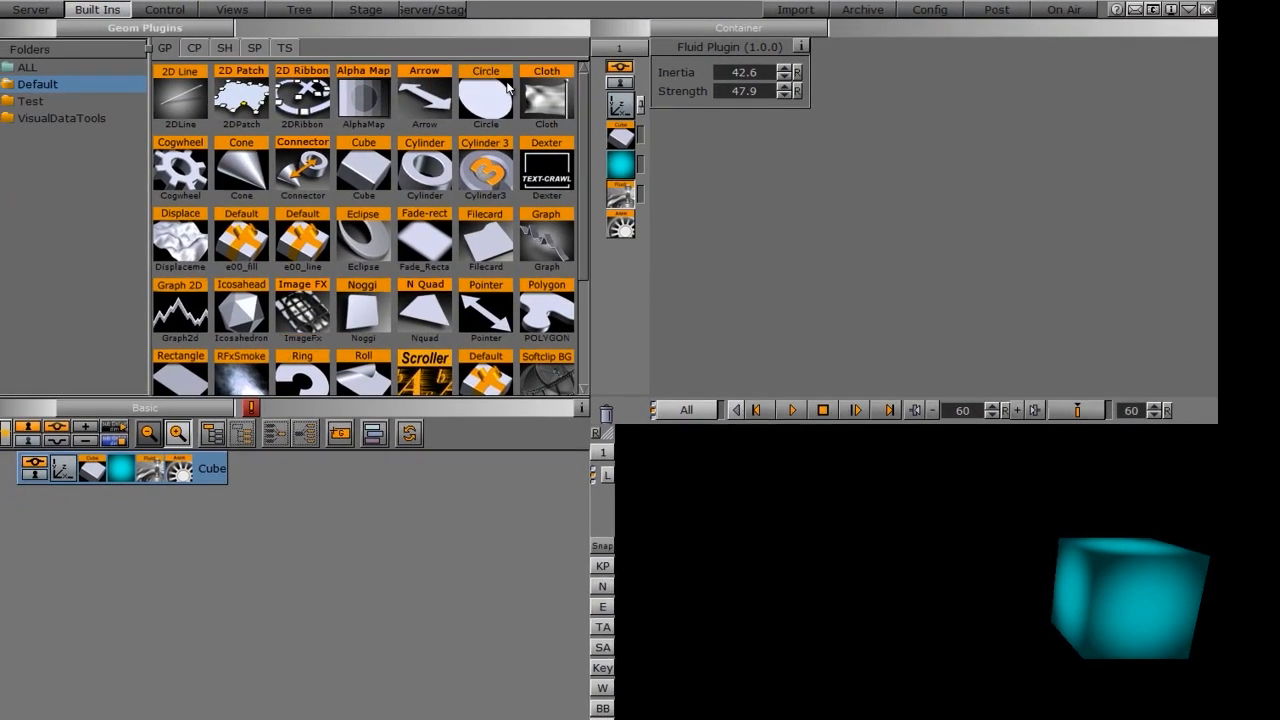
pyautogui.moveTo(434, 102); pyautogui.dragTo(436, 526)
pyautogui.moveTo(489, 488); pyautogui.dragTo(76, 595)
pyautogui.moveTo(117, 468); pyautogui.dragTo(114, 511)
pyautogui.moveTo(150, 468); pyautogui.dragTo(63, 505)
pyautogui.click(62, 505)
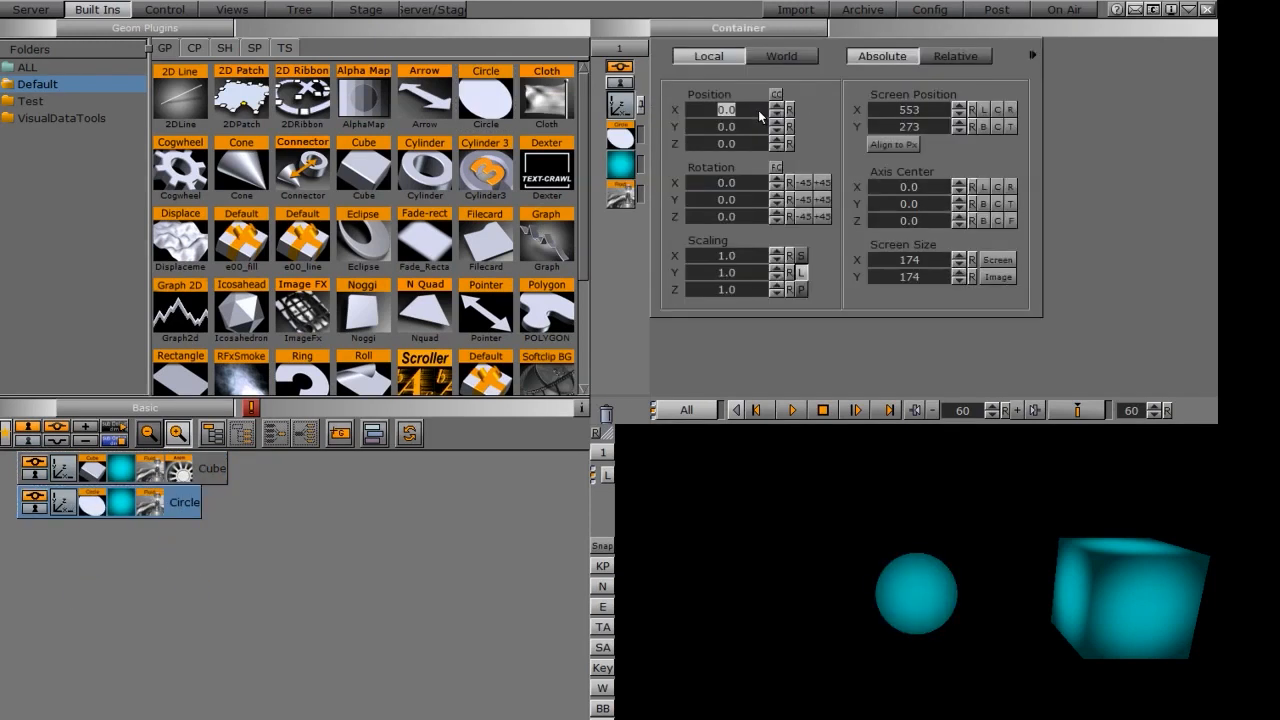
# Move the circle along X and Y to test its Fluid distortion, and delete it from the scene
pyautogui.moveTo(744, 111); pyautogui.dragTo(632, 104)
pyautogui.moveTo(723, 125); pyautogui.dragTo(764, 108)
pyautogui.moveTo(185, 514); pyautogui.dragTo(605, 413)
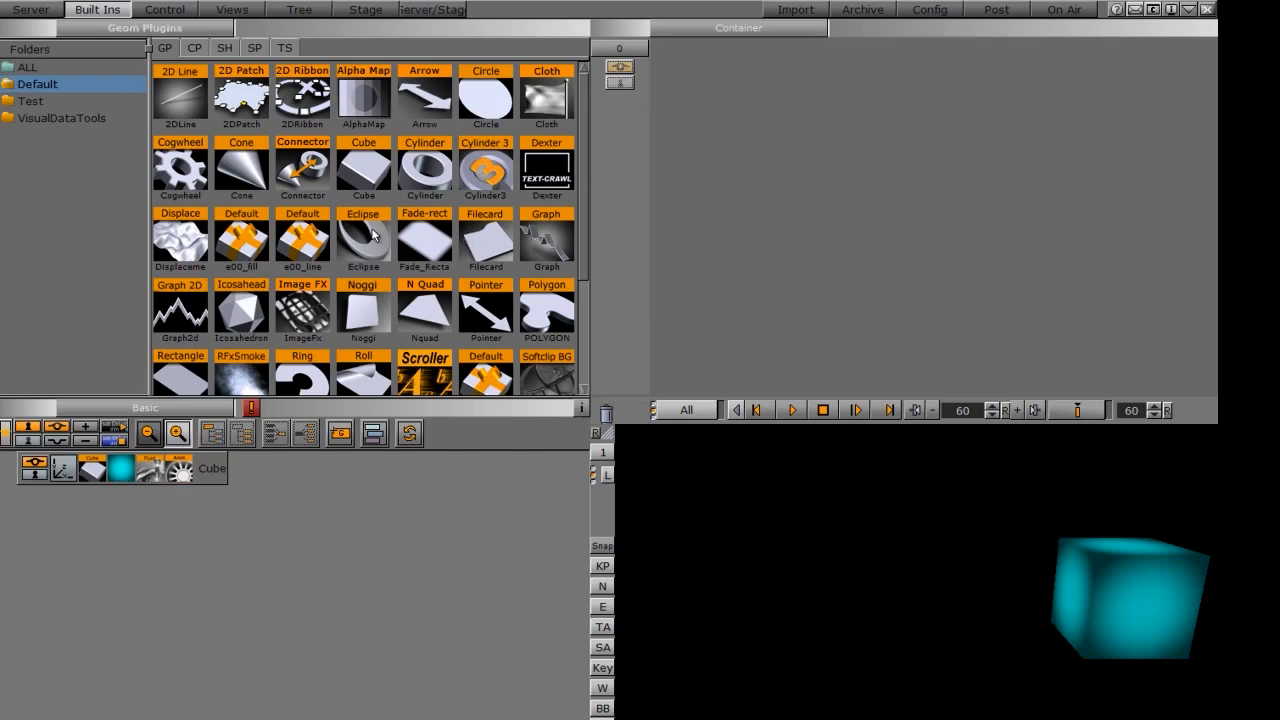
# Add a Ring to the scene and copy the cube's cold1 image and Fluid shader to it
pyautogui.scroll(-2, 583, 220)
pyautogui.moveTo(302, 300); pyautogui.dragTo(125, 508)
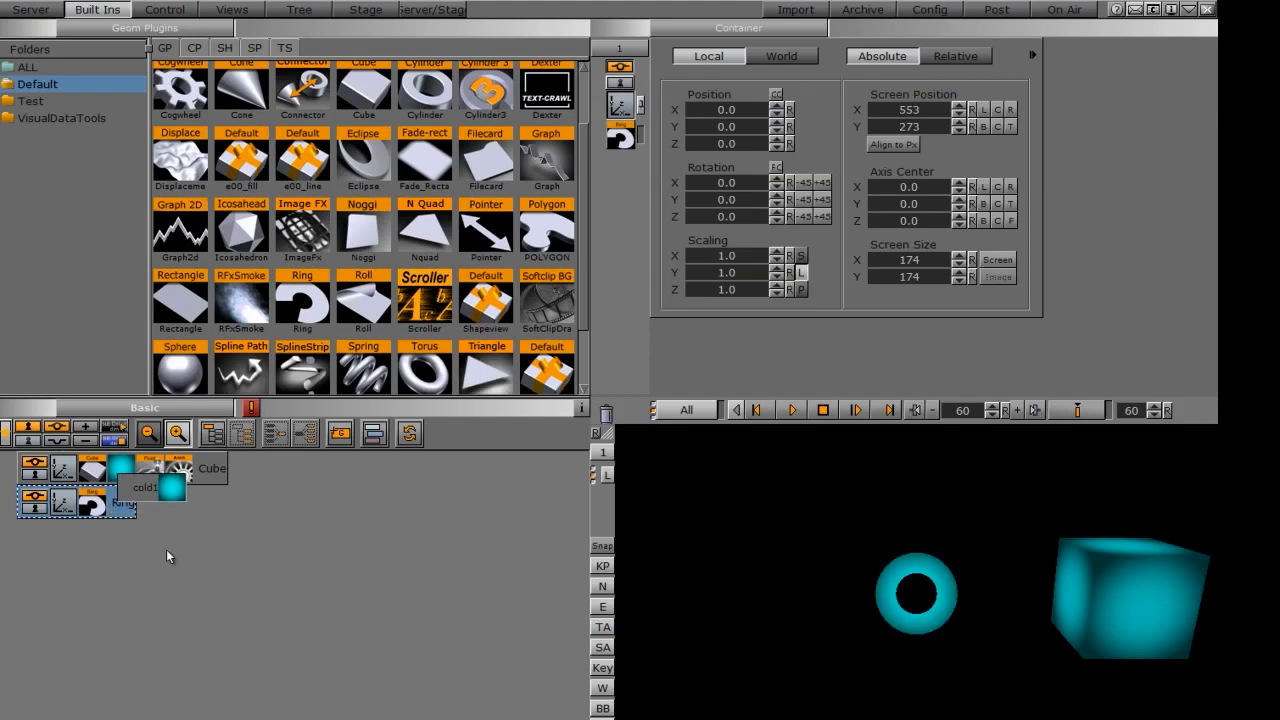
pyautogui.moveTo(155, 468); pyautogui.dragTo(130, 518)
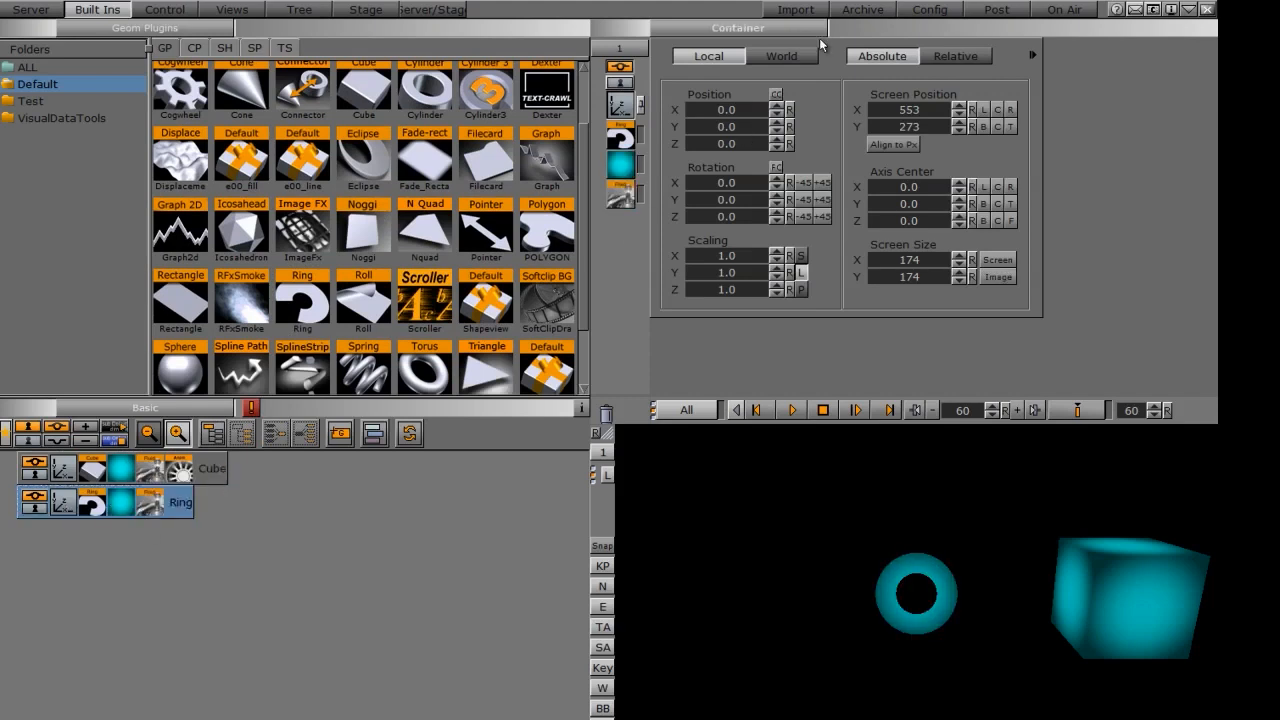
# Test the ring's Fluid distortion by moving it to -285 in X, and reposition it at X 1 and Y 173
pyautogui.moveTo(738, 111); pyautogui.dragTo(498, 115)
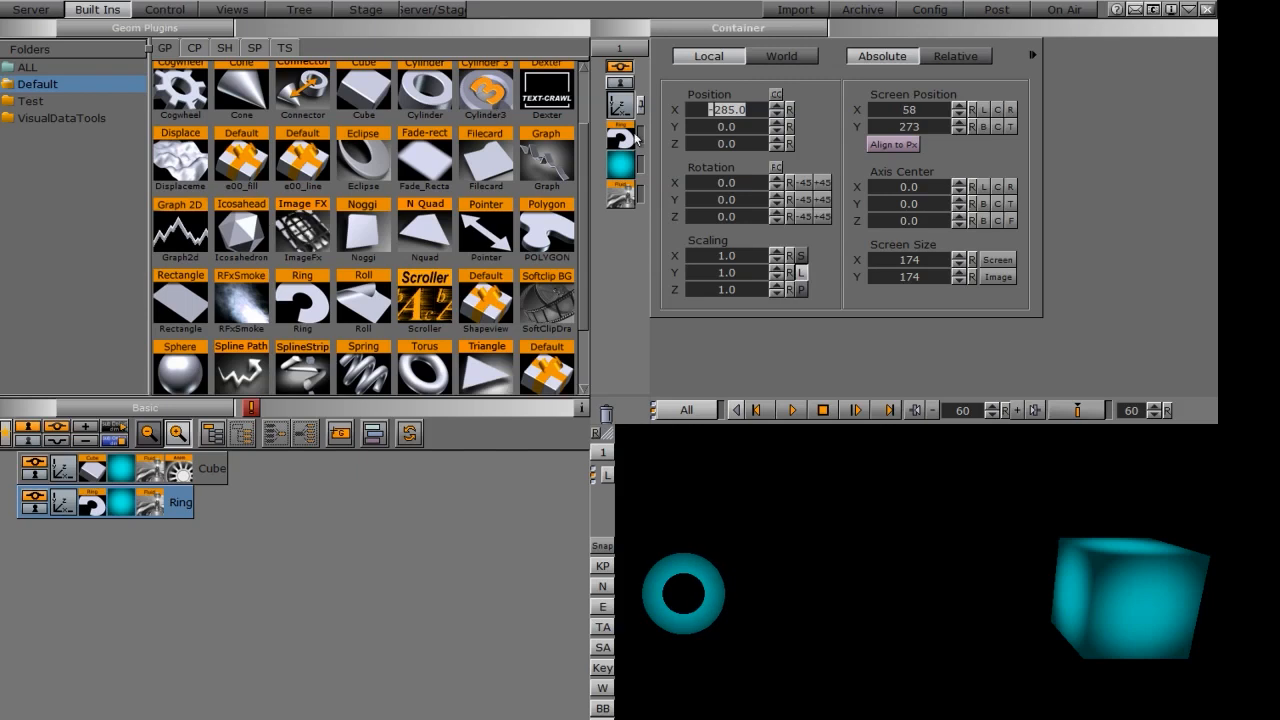
pyautogui.write('1')
pyautogui.press('Return')
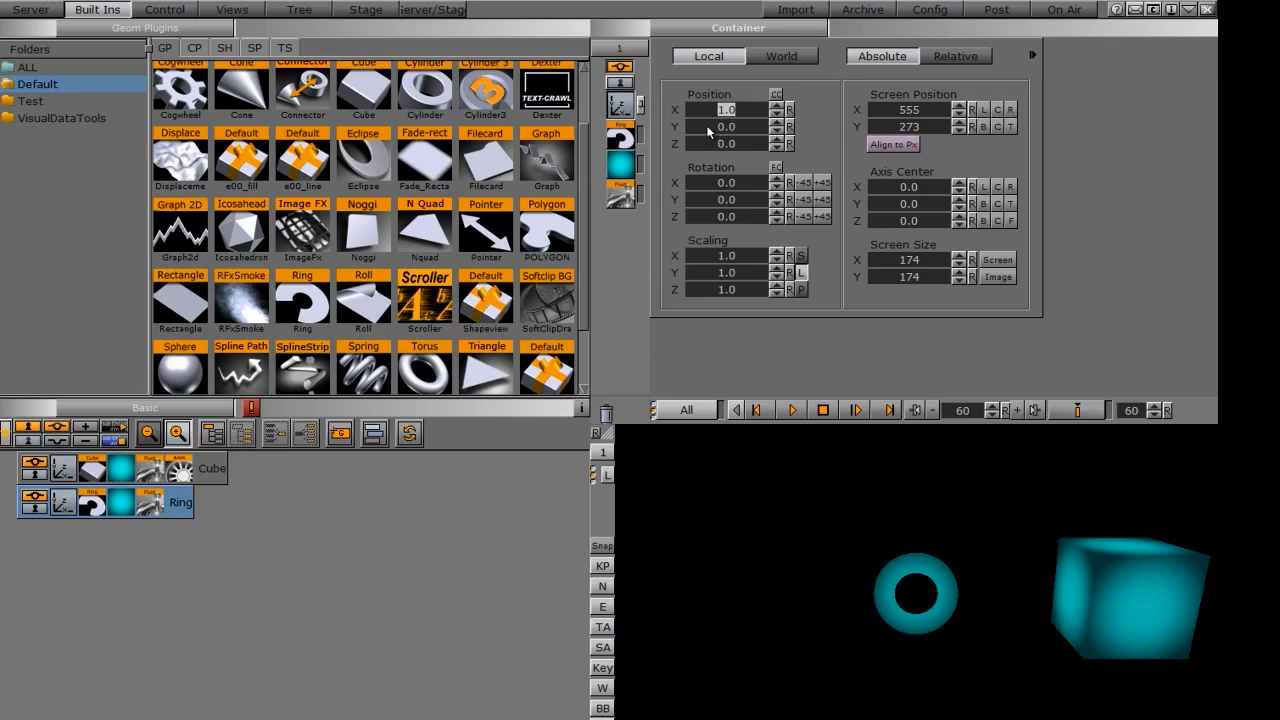
pyautogui.moveTo(719, 127); pyautogui.dragTo(857, 129)
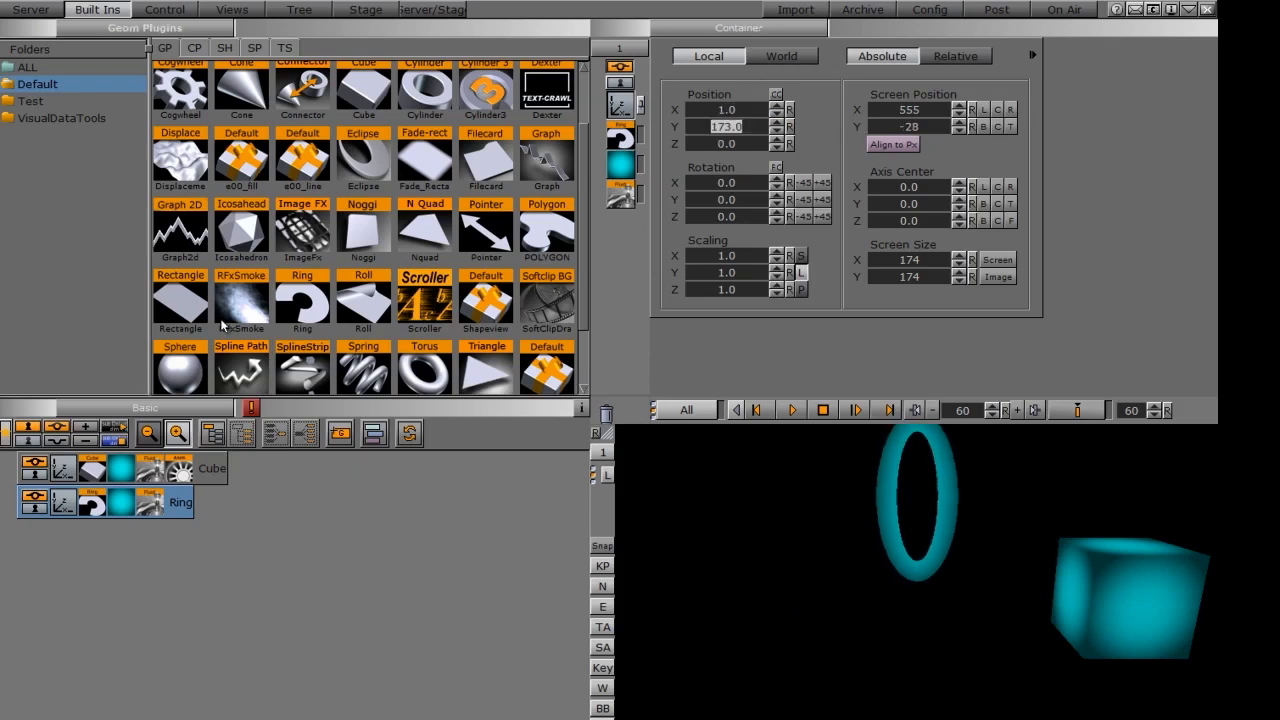
# Move the cube to -661 in Z, scale it uniformly to 2.17 and rotate it to -612 about Y
pyautogui.click(57, 472)
pyautogui.moveTo(726, 143); pyautogui.dragTo(313, 160)
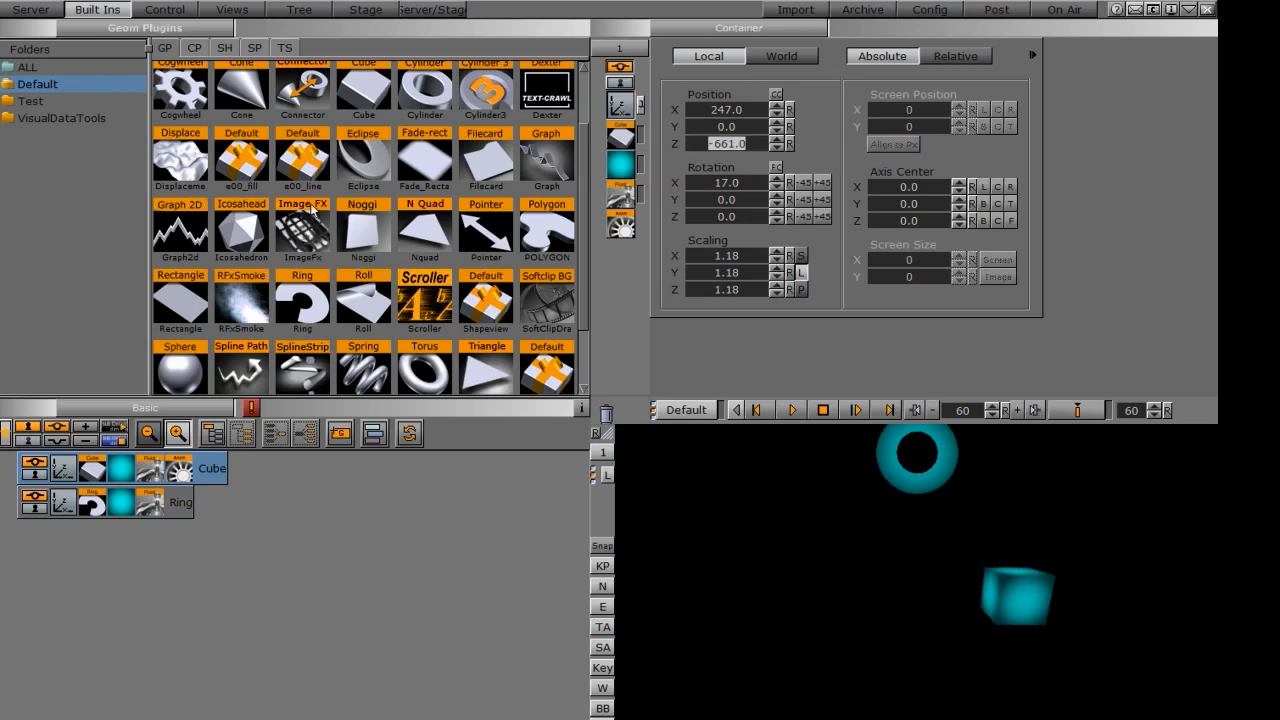
pyautogui.moveTo(745, 200); pyautogui.dragTo(490, 205)
pyautogui.moveTo(713, 257); pyautogui.dragTo(796, 260)
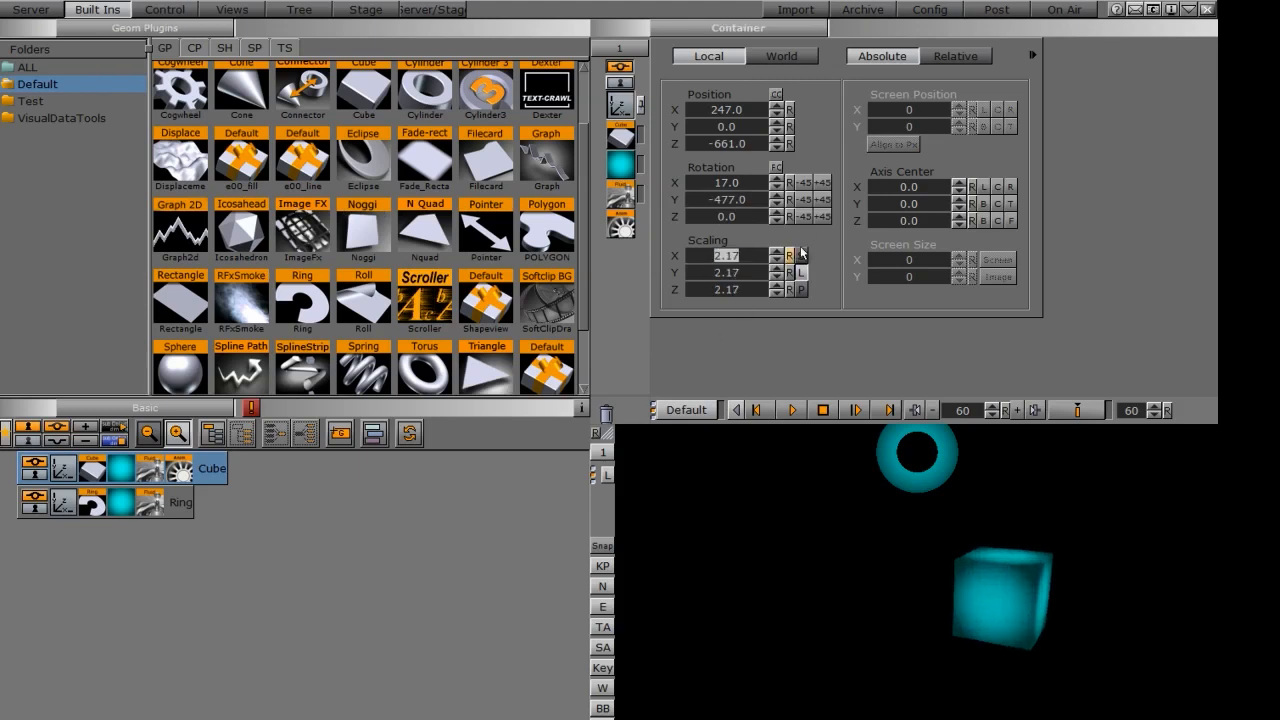
pyautogui.moveTo(731, 200); pyautogui.dragTo(625, 205)
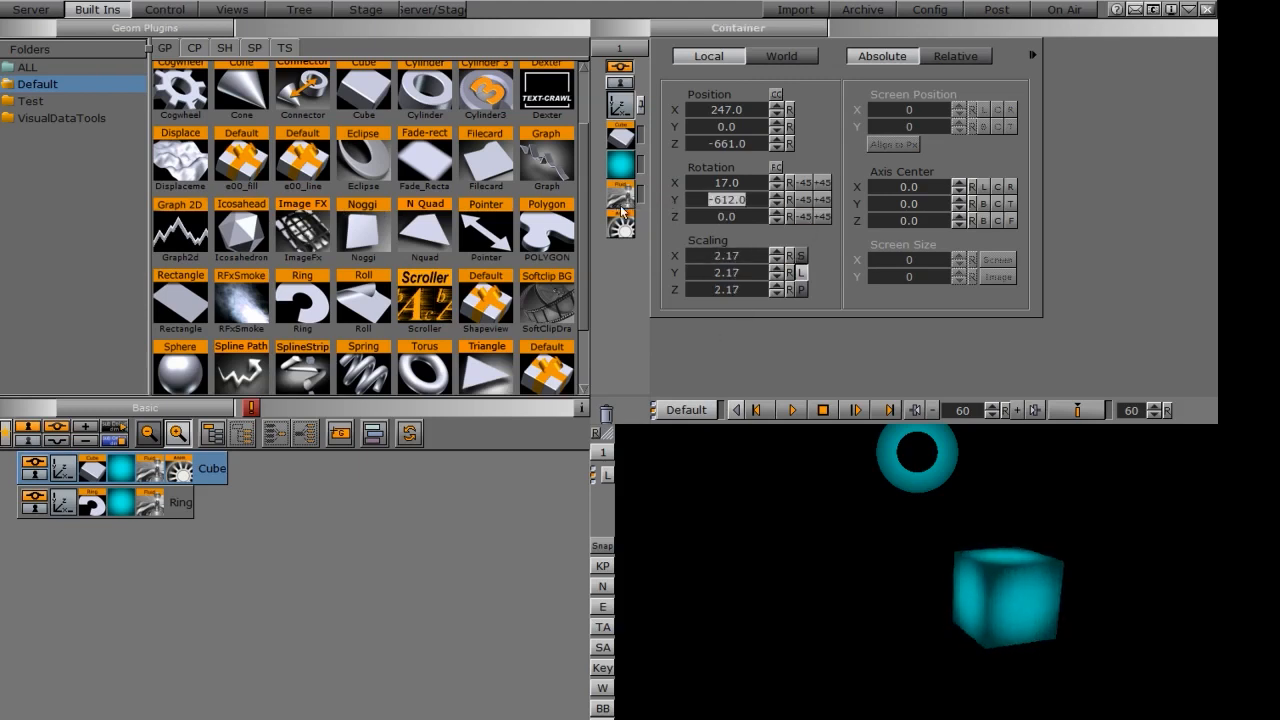
pyautogui.click(150, 473)
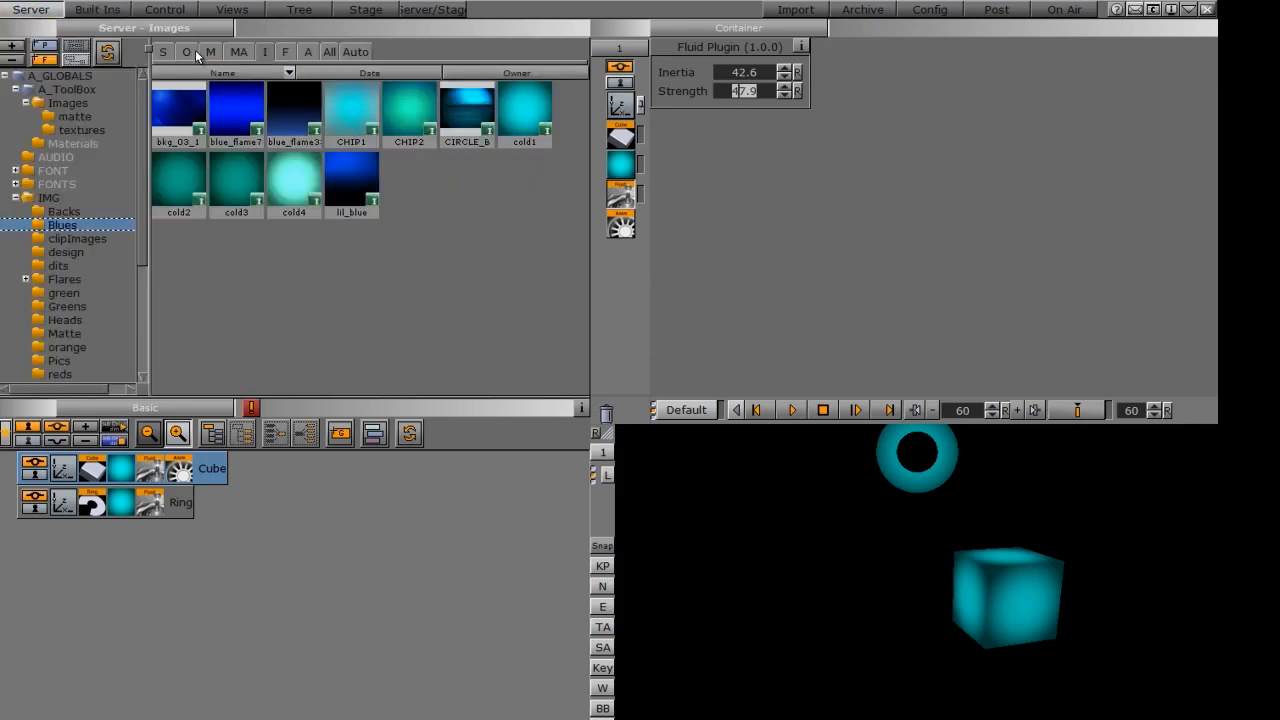